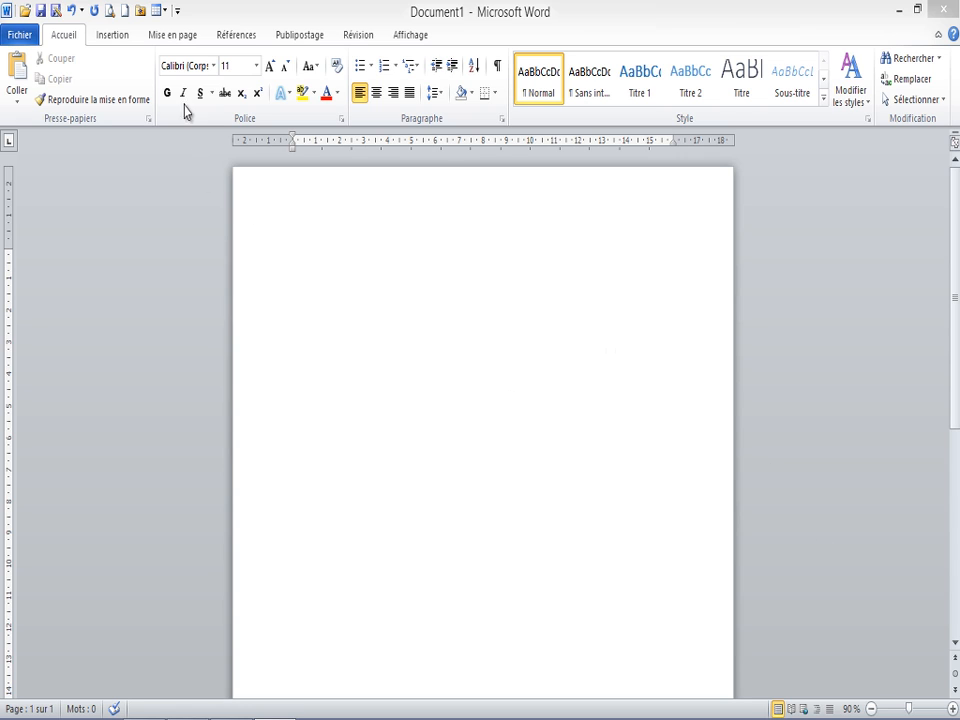
# Draw a trial ellipse about 6.56 cm high and 10.1 cm wide near the top of the page, and delete it
pyautogui.click(116, 36)
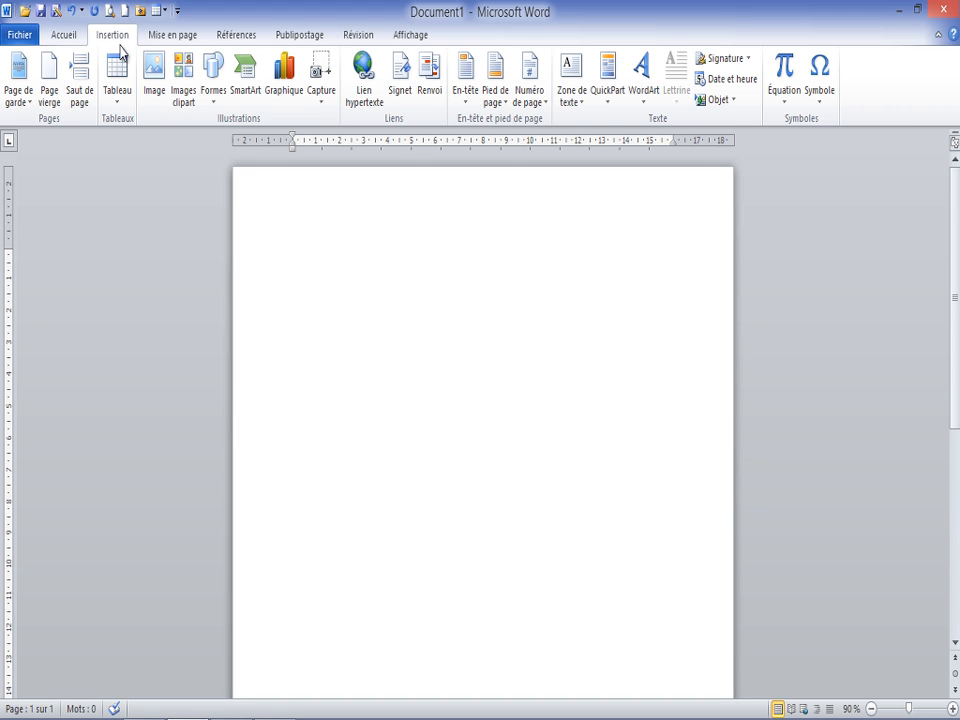
pyautogui.click(216, 106)
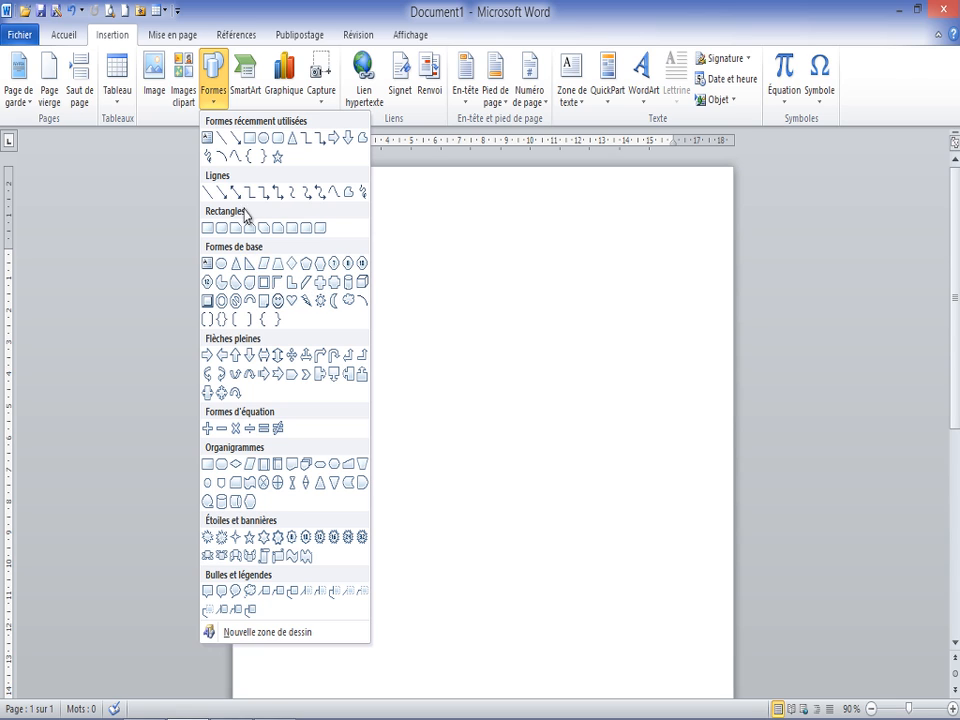
pyautogui.click(222, 265)
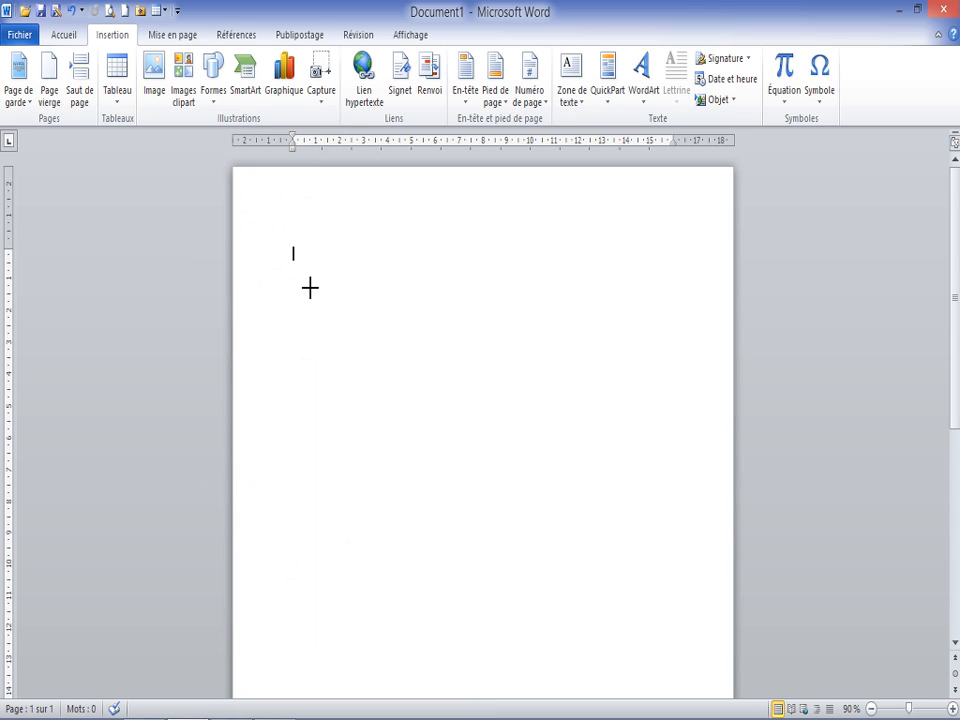
pyautogui.moveTo(310, 284); pyautogui.dragTo(550, 490)
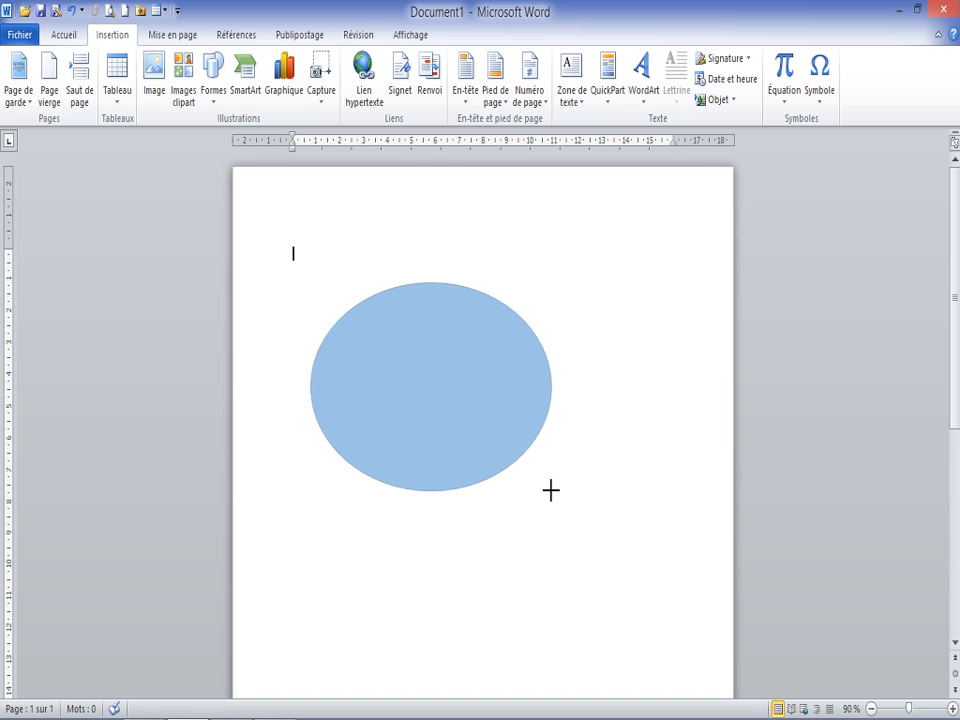
pyautogui.moveTo(550, 490); pyautogui.dragTo(551, 490)
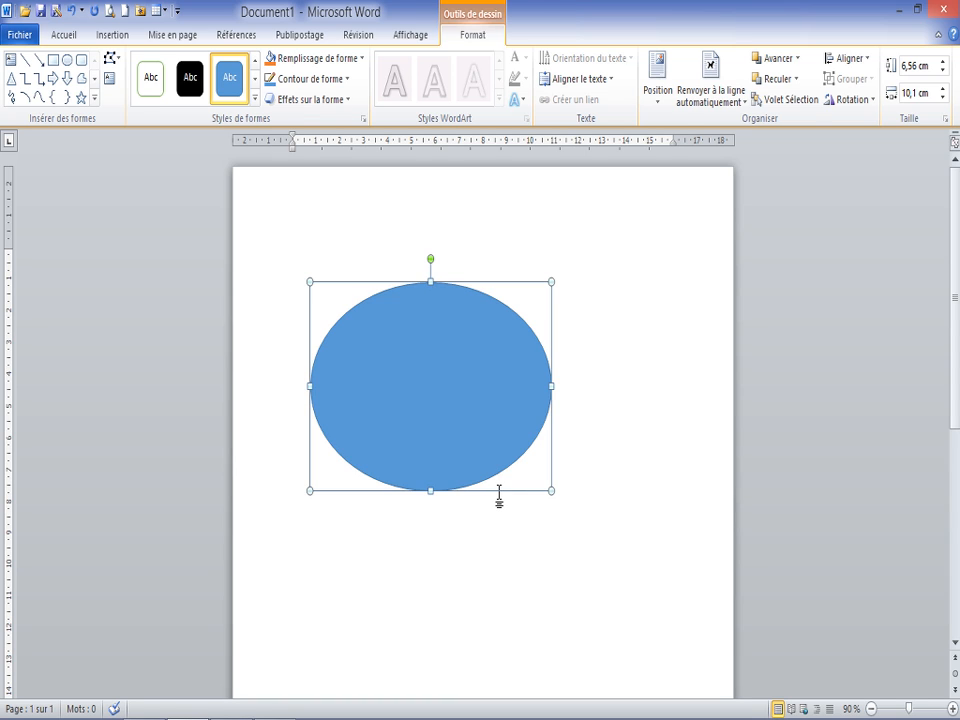
pyautogui.press('Delete')
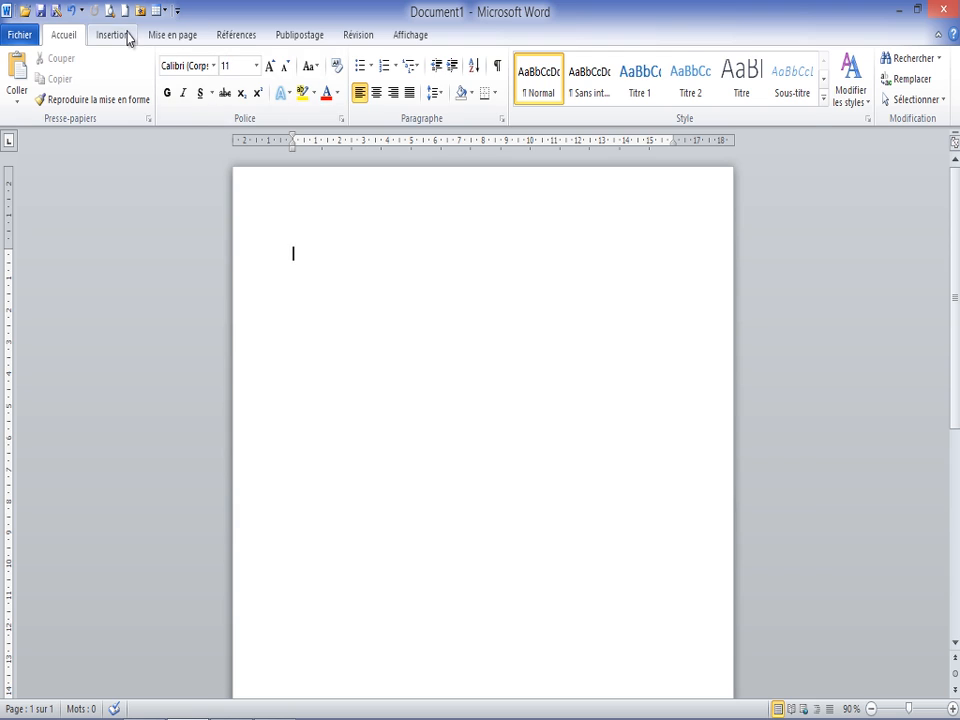
# Draw a circle about 4.22 cm in diameter near the top of the page and deselect it
pyautogui.click(126, 36)
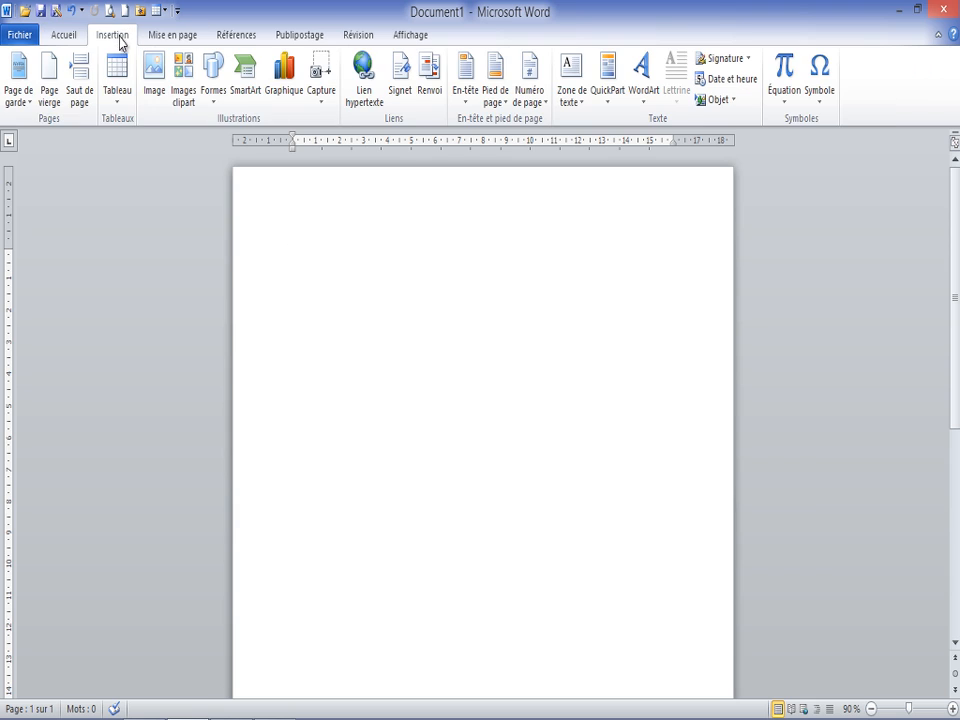
pyautogui.click(224, 100)
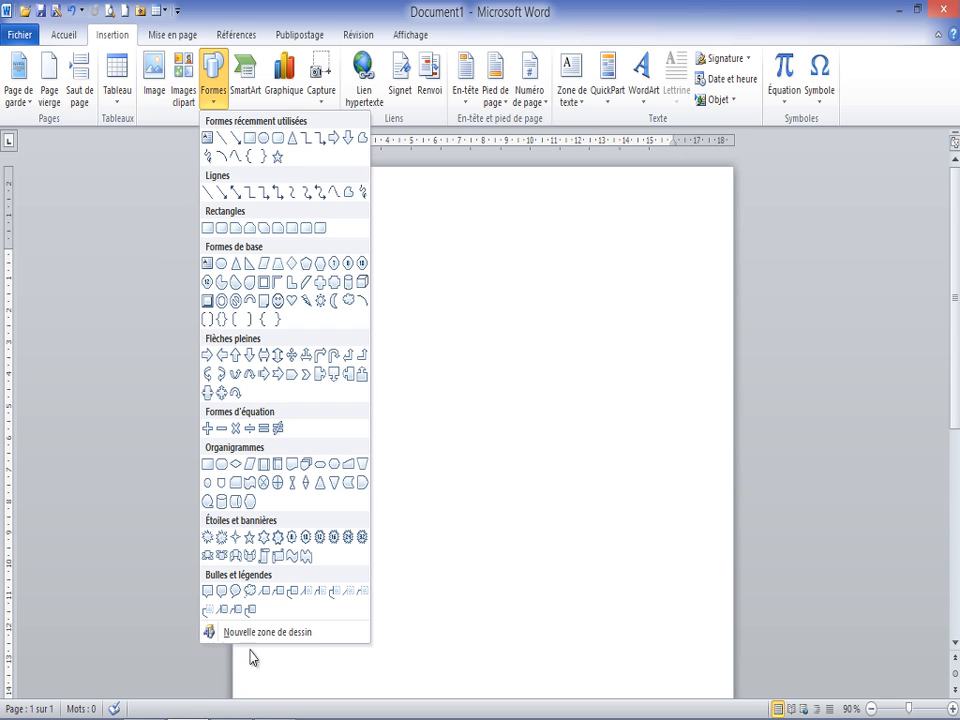
pyautogui.click(264, 142)
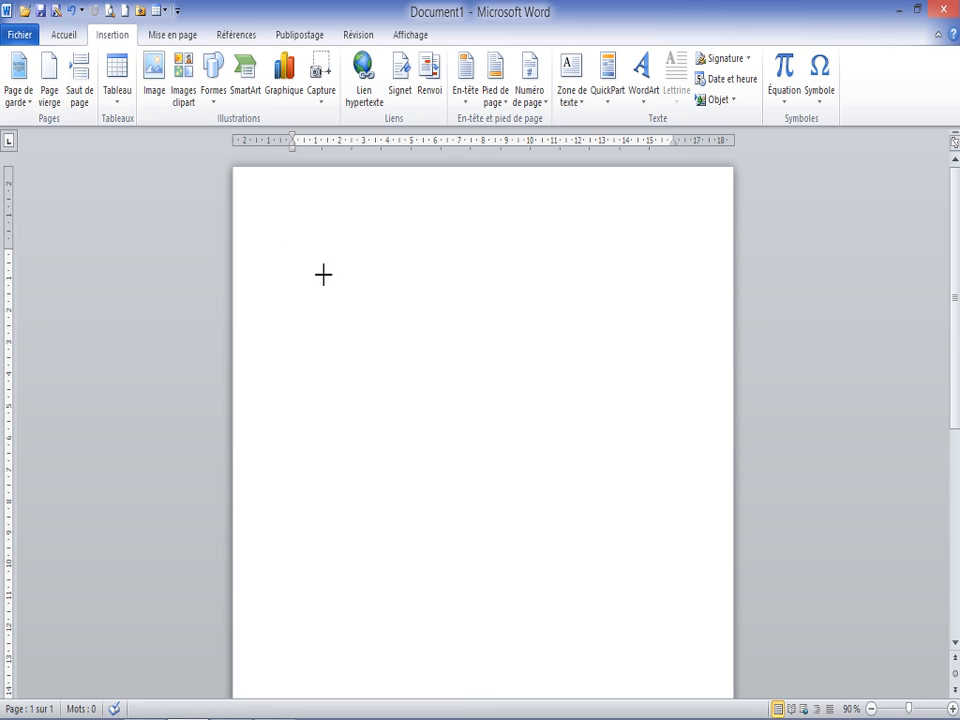
pyautogui.moveTo(323, 272); pyautogui.dragTo(403, 410)
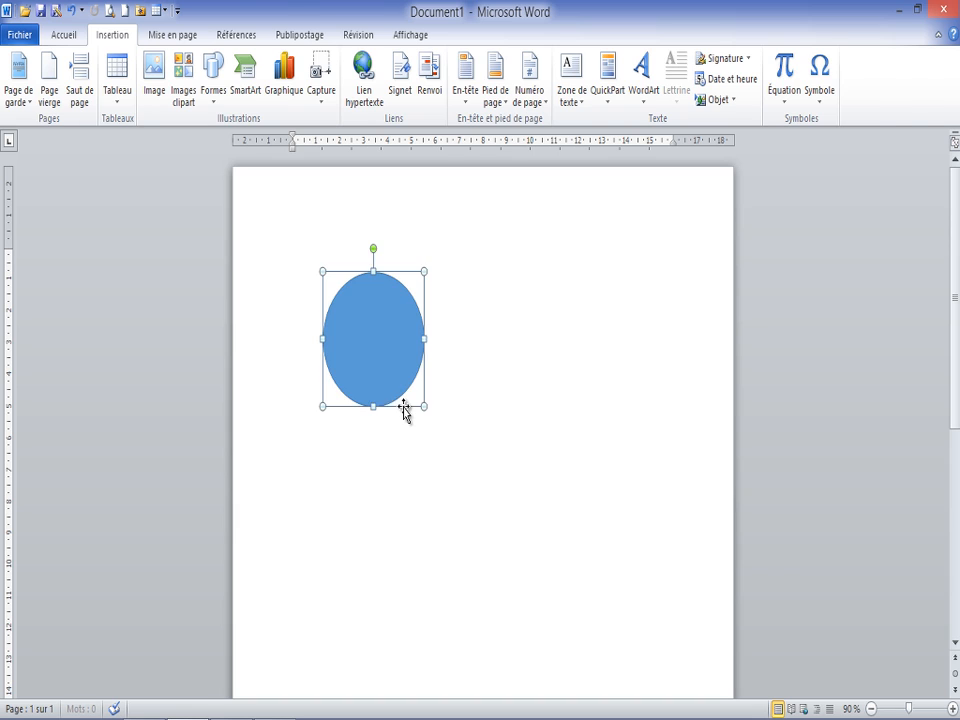
pyautogui.click(328, 458)
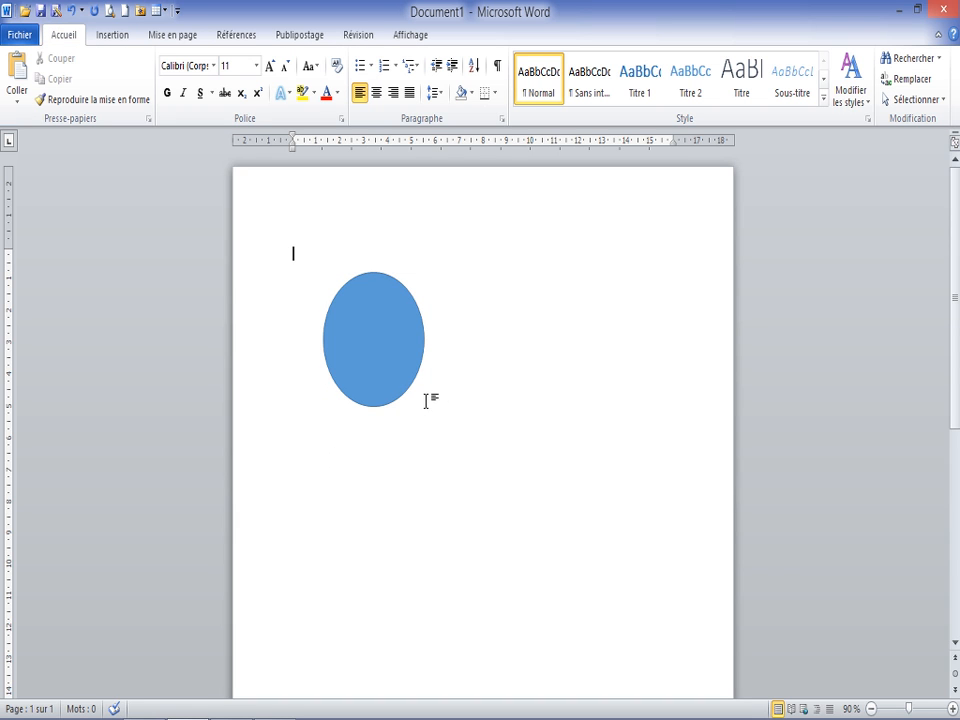
# Draw a square with sides of about 5.64 cm below the circle, and delete both shapes
pyautogui.click(112, 36)
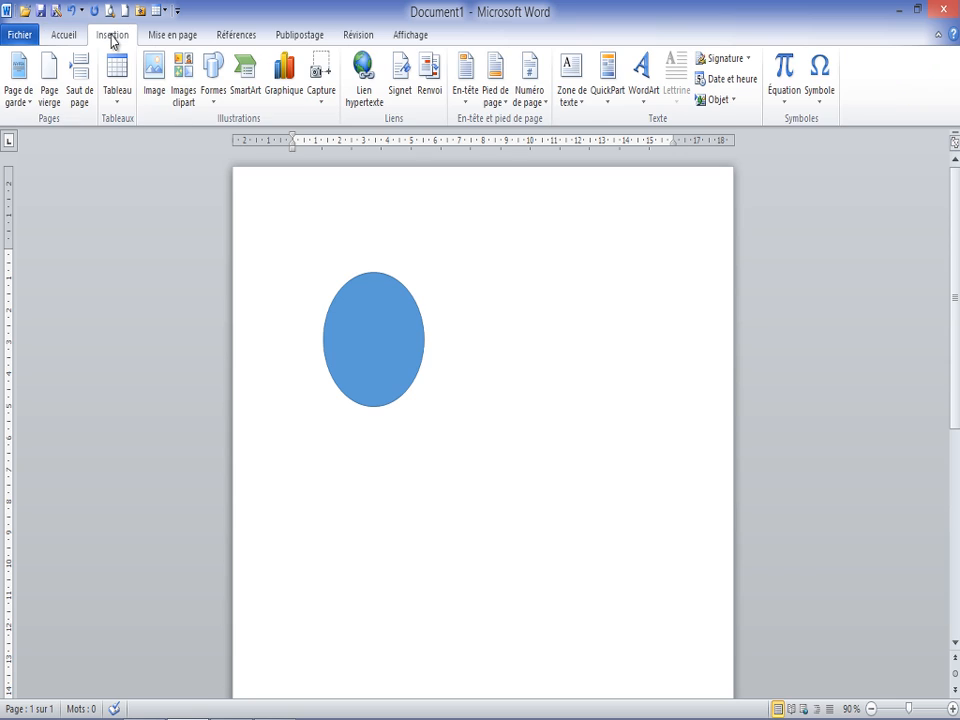
pyautogui.click(215, 95)
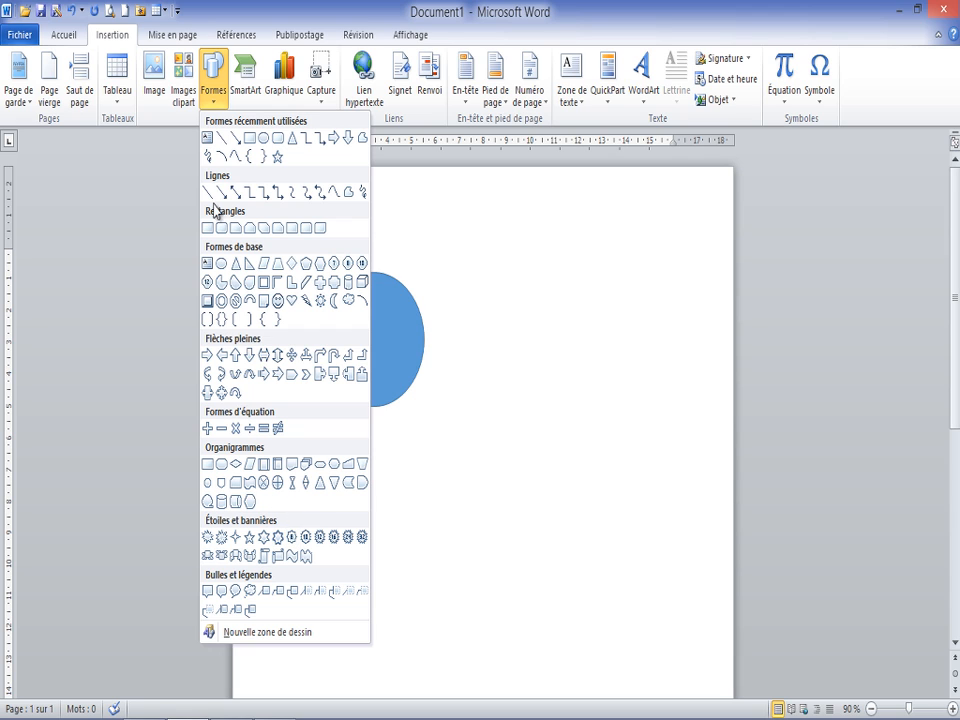
pyautogui.click(249, 137)
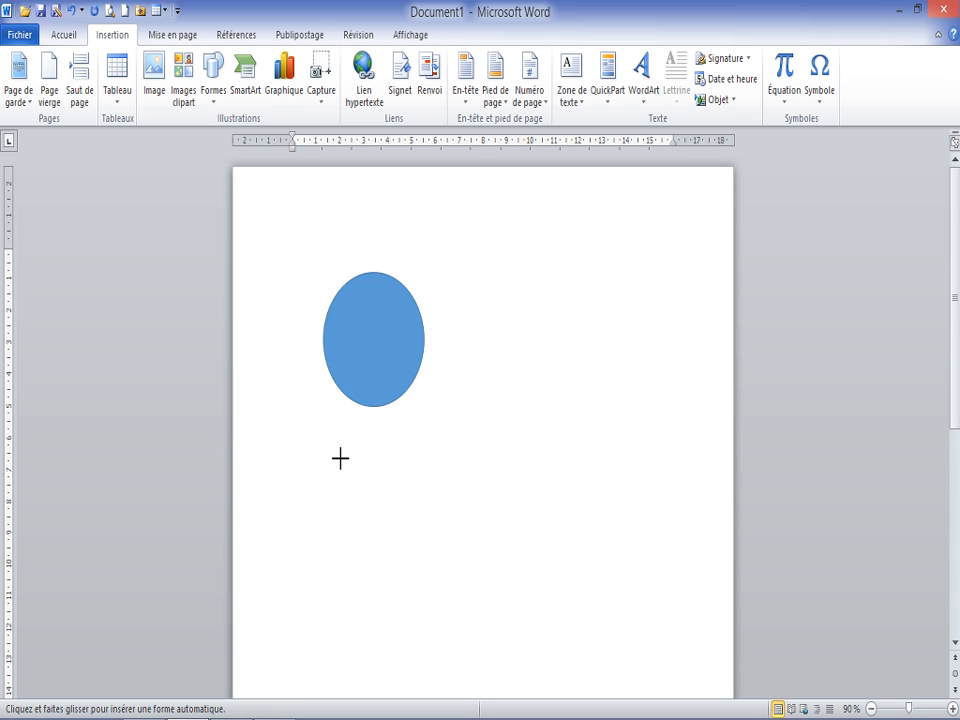
pyautogui.moveTo(340, 458)
pyautogui.mouseDown()
pyautogui.moveTo(409, 529)
pyautogui.moveTo(448, 619)
pyautogui.moveTo(504, 683)
pyautogui.moveTo(473, 638)
pyautogui.mouseUp()
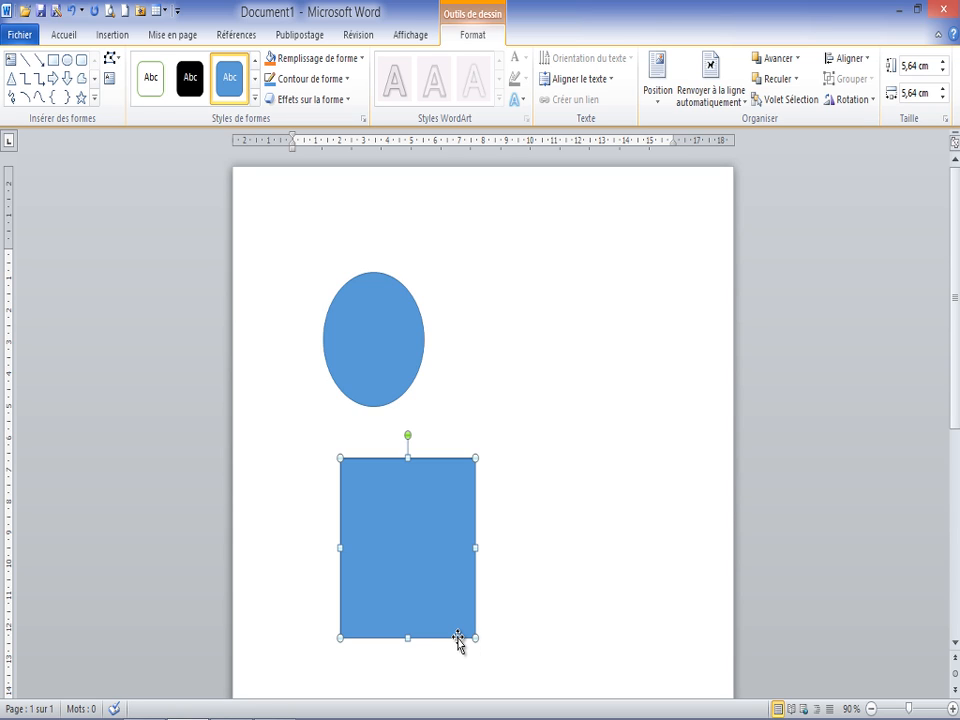
pyautogui.press('Delete')
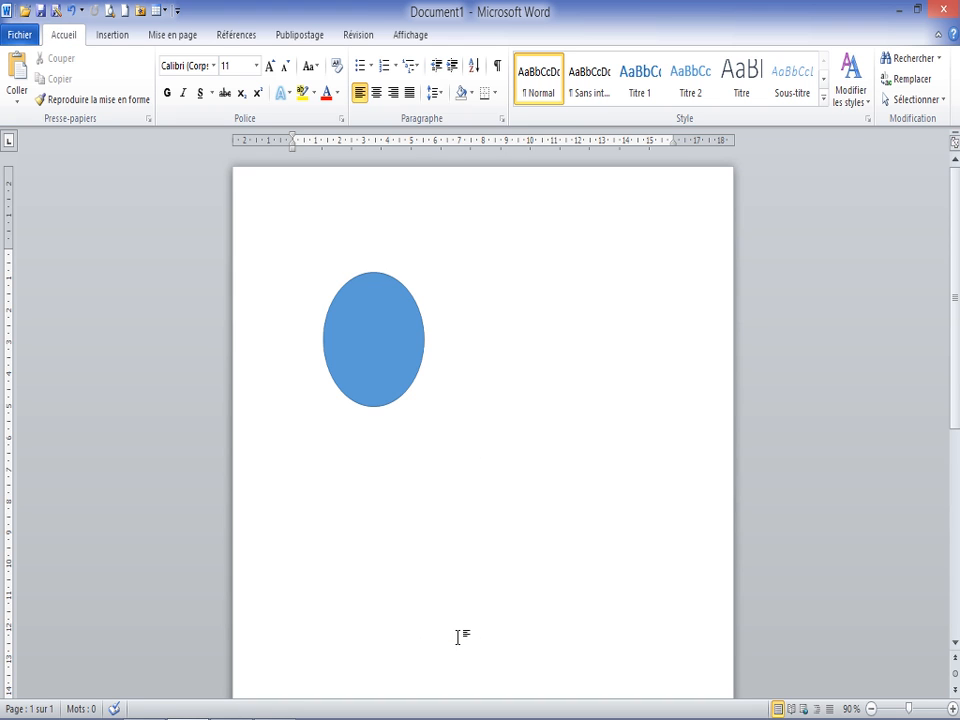
pyautogui.click(395, 403)
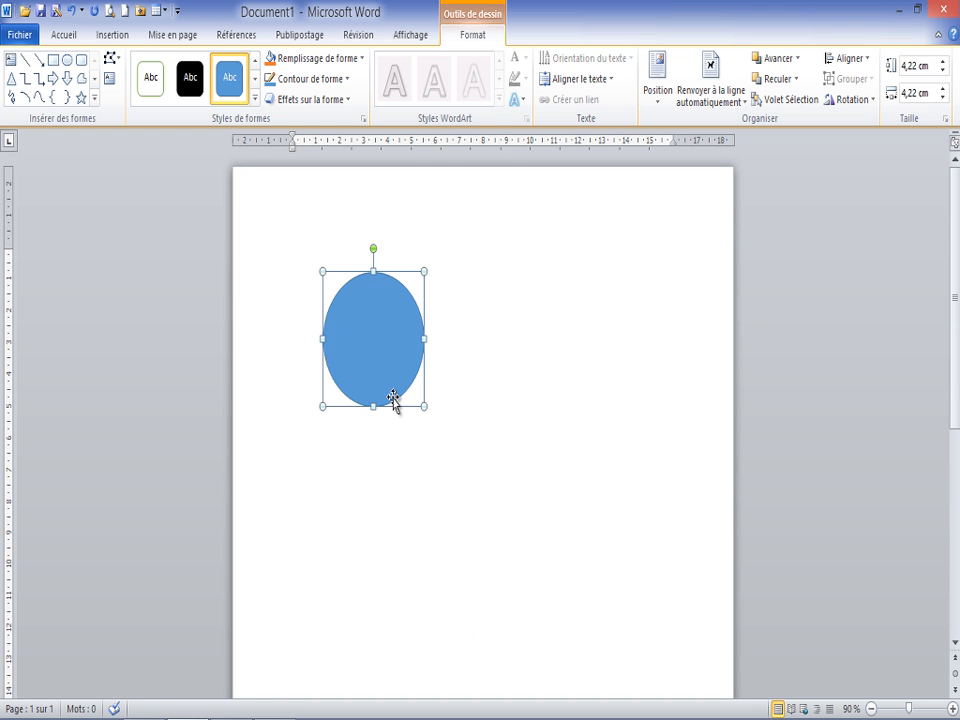
pyautogui.press('Delete')
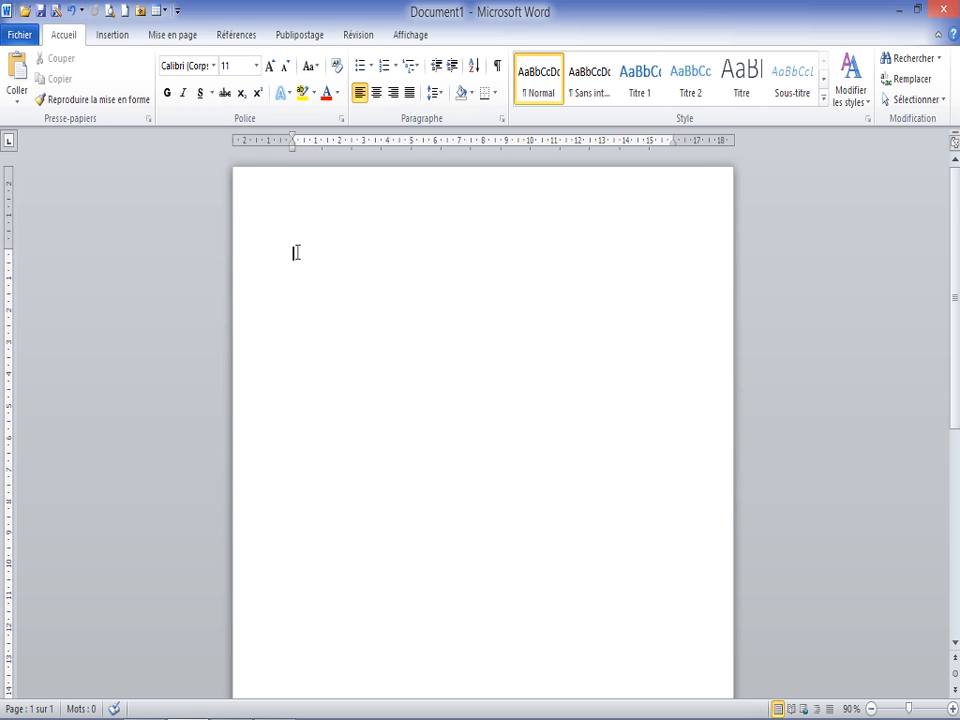
# Draw a circle about 5.55 cm in diameter near the top of the blank page
pyautogui.click(121, 37)
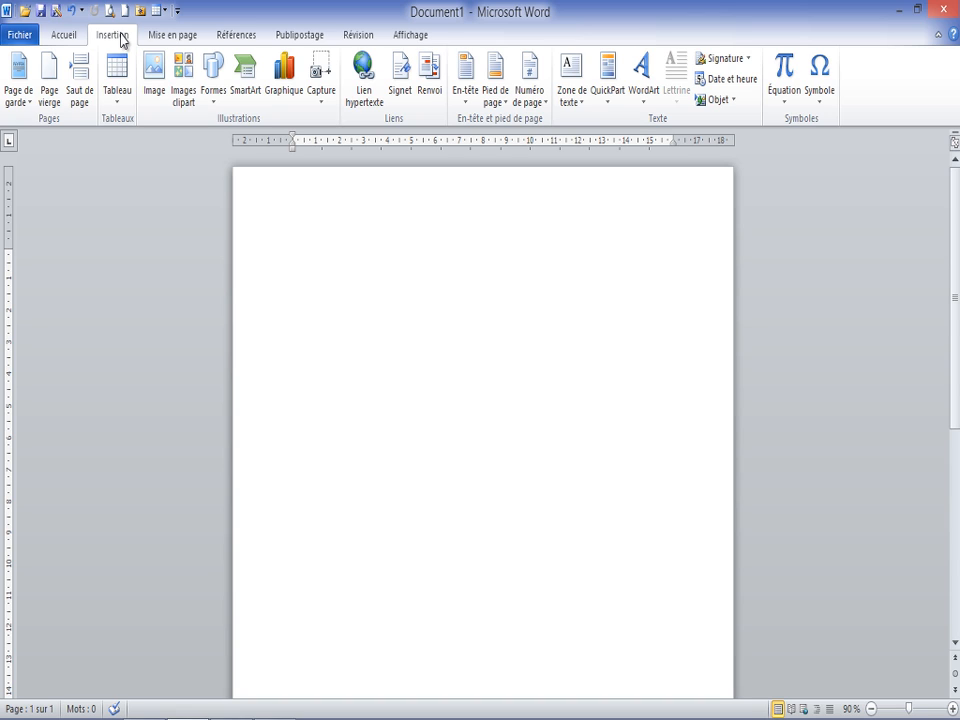
pyautogui.click(214, 100)
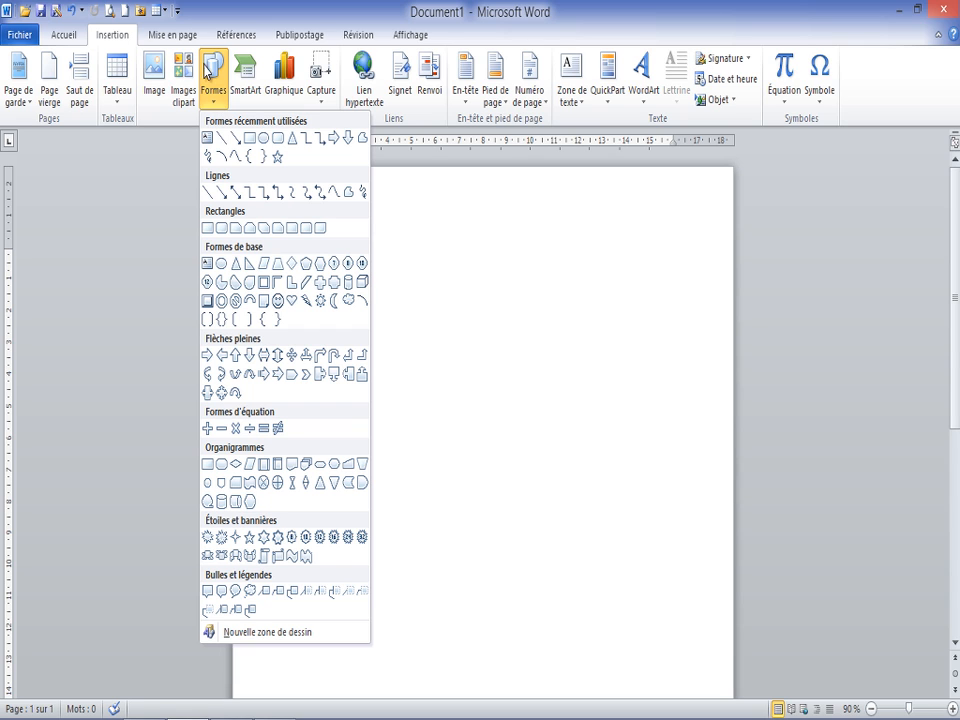
pyautogui.click(263, 139)
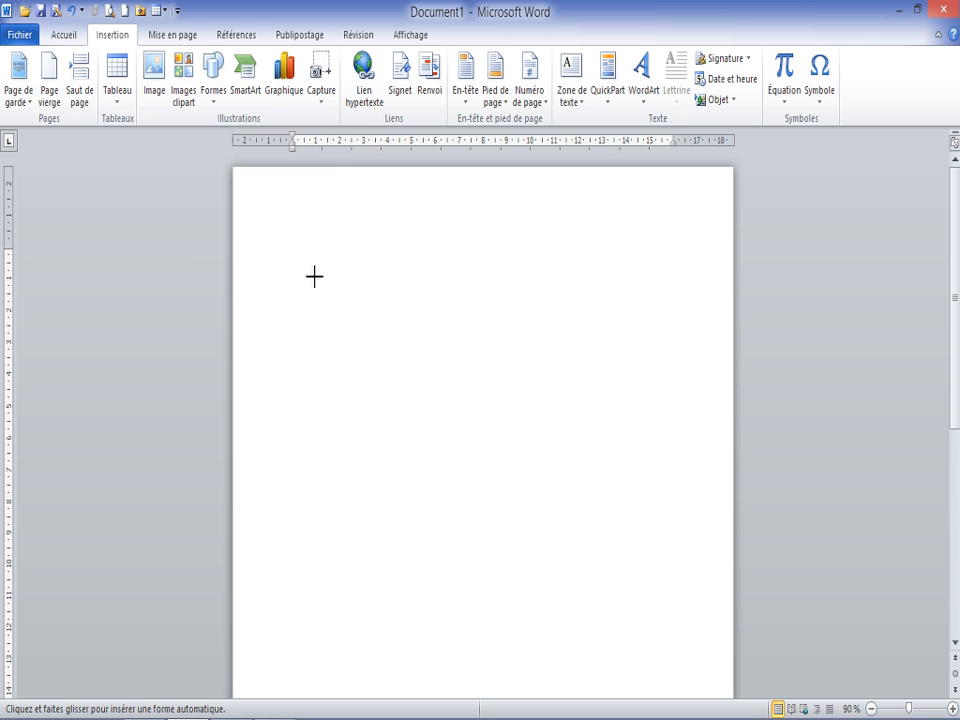
pyautogui.moveTo(320, 288); pyautogui.dragTo(420, 465)
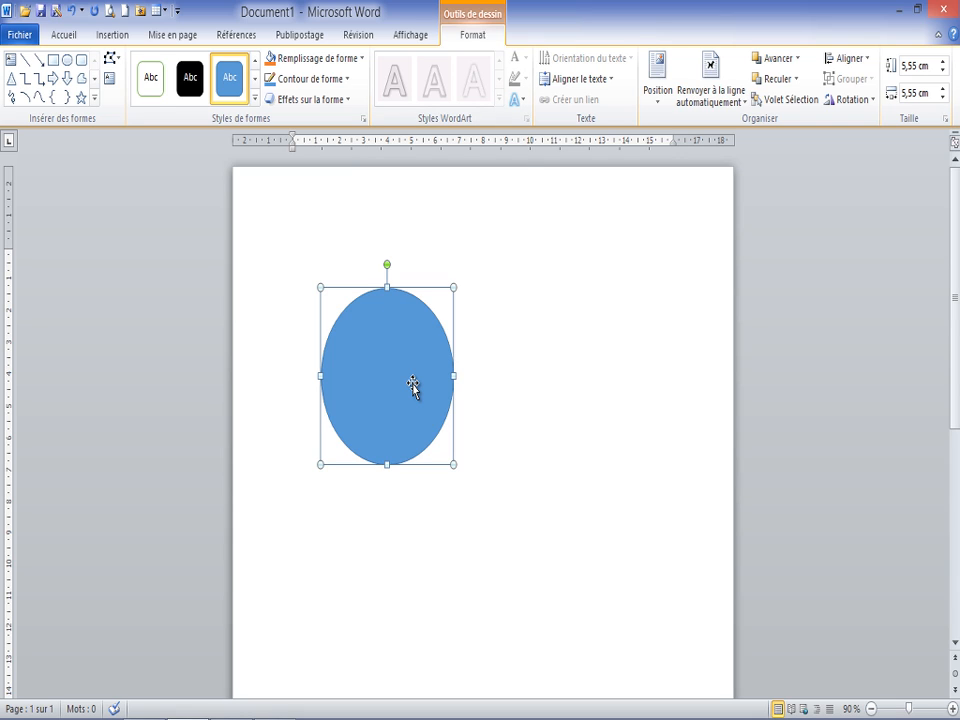
# Browse the preset shape styles without applying one, and fill the circle with the third tint of the theme's light blue
pyautogui.click(255, 98)
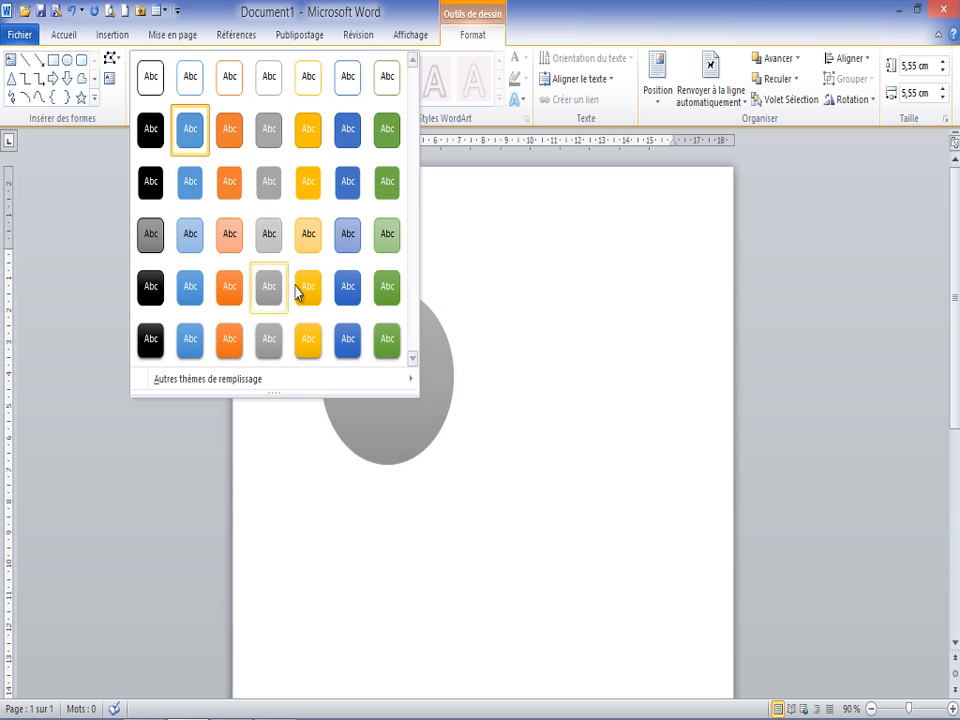
pyautogui.click(436, 381)
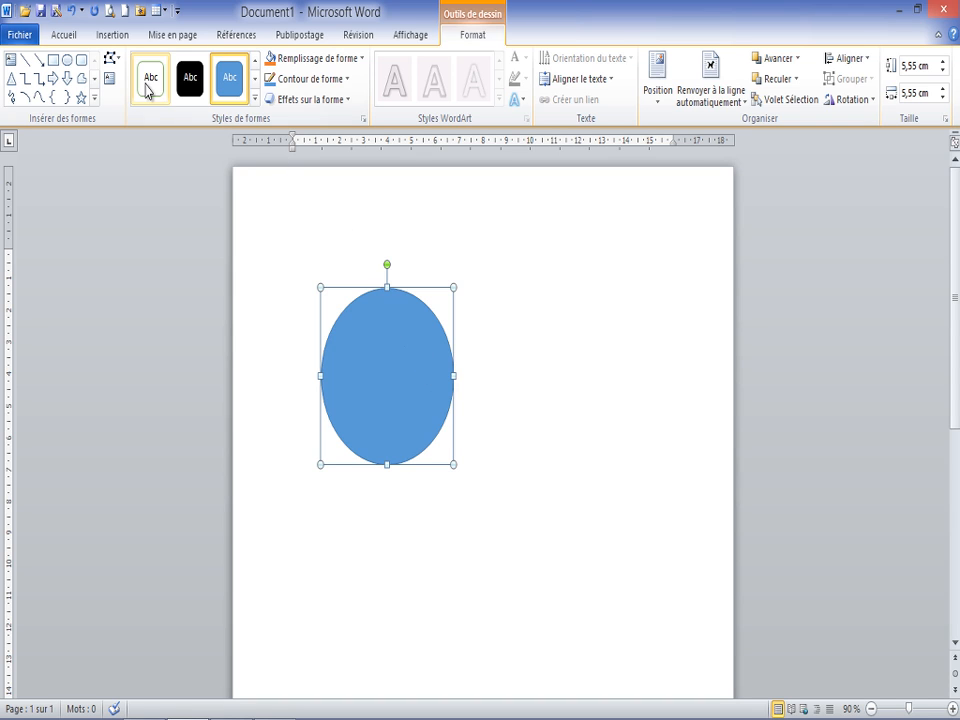
pyautogui.click(363, 59)
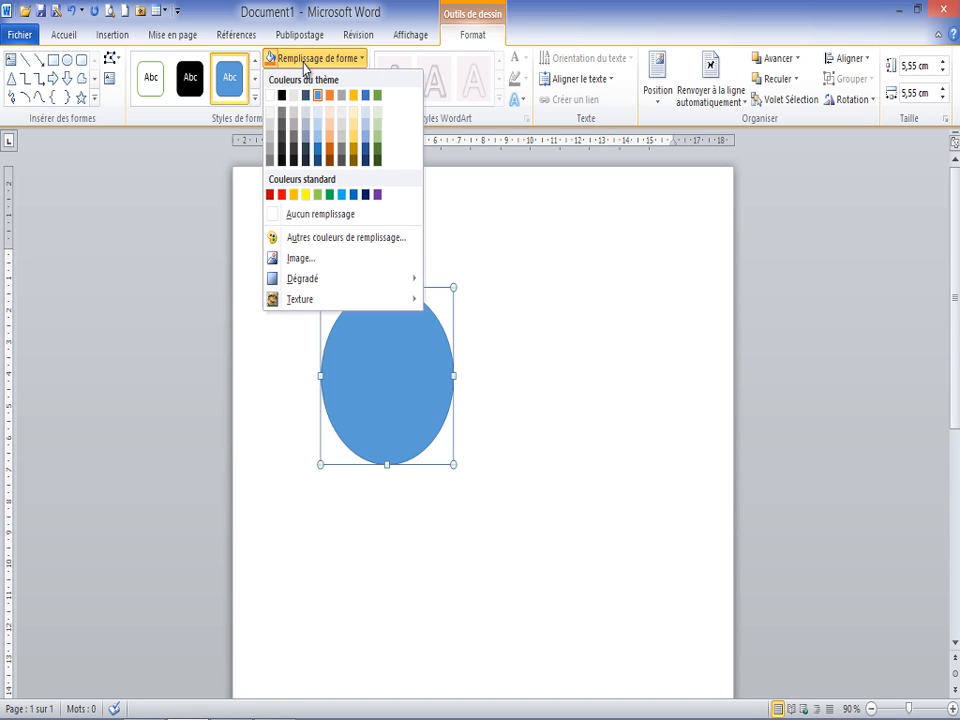
pyautogui.click(318, 140)
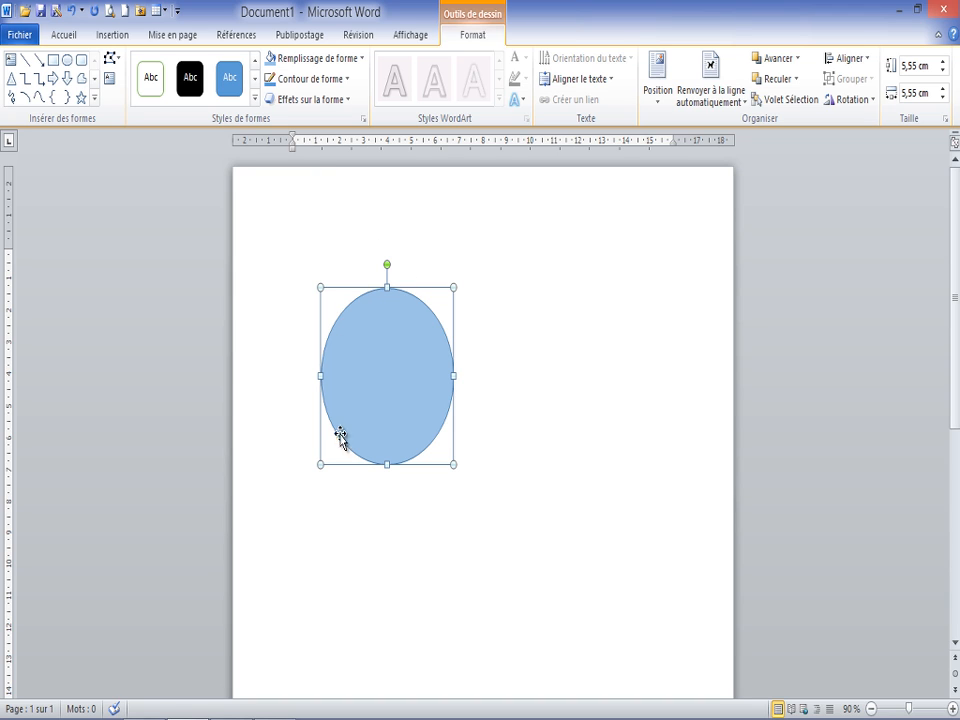
# Set the circle's outline thickness to 3 pt
pyautogui.click(345, 79)
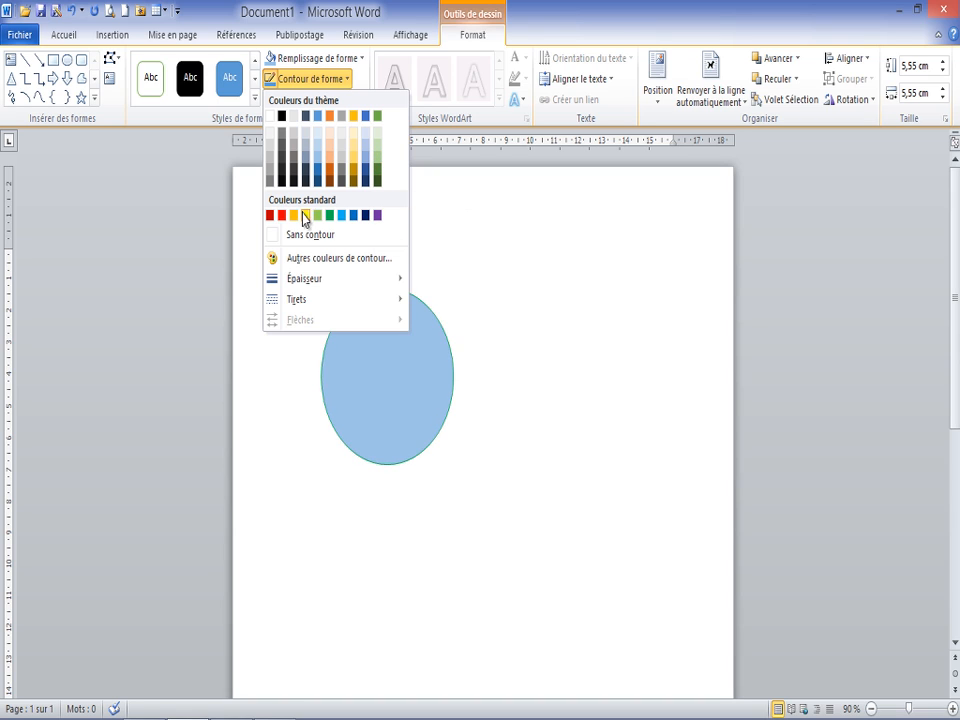
pyautogui.moveTo(370, 280)
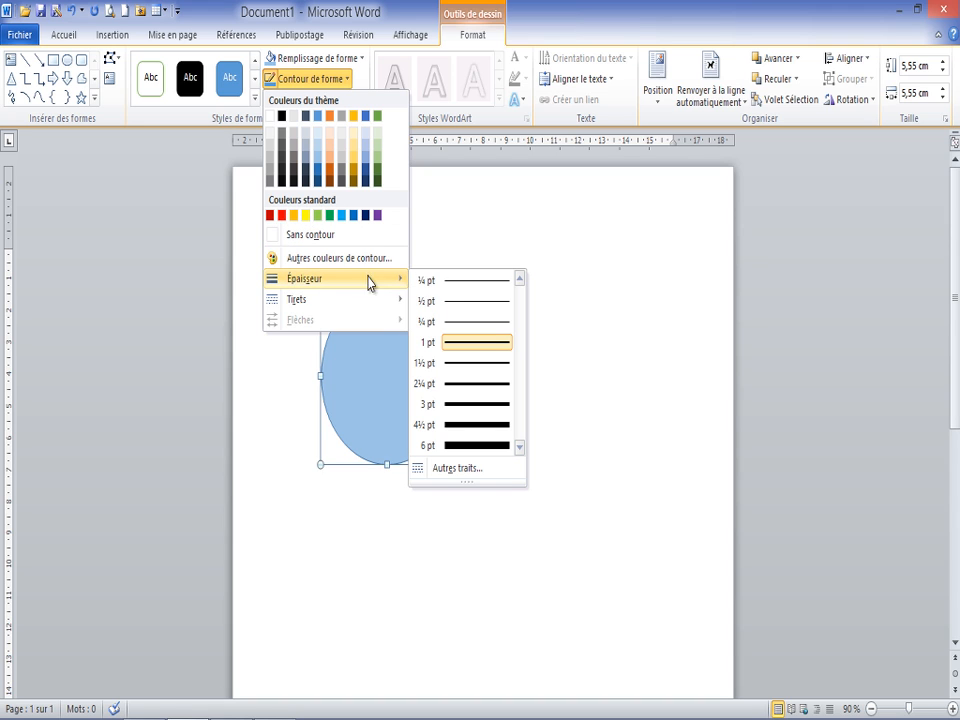
pyautogui.click(469, 404)
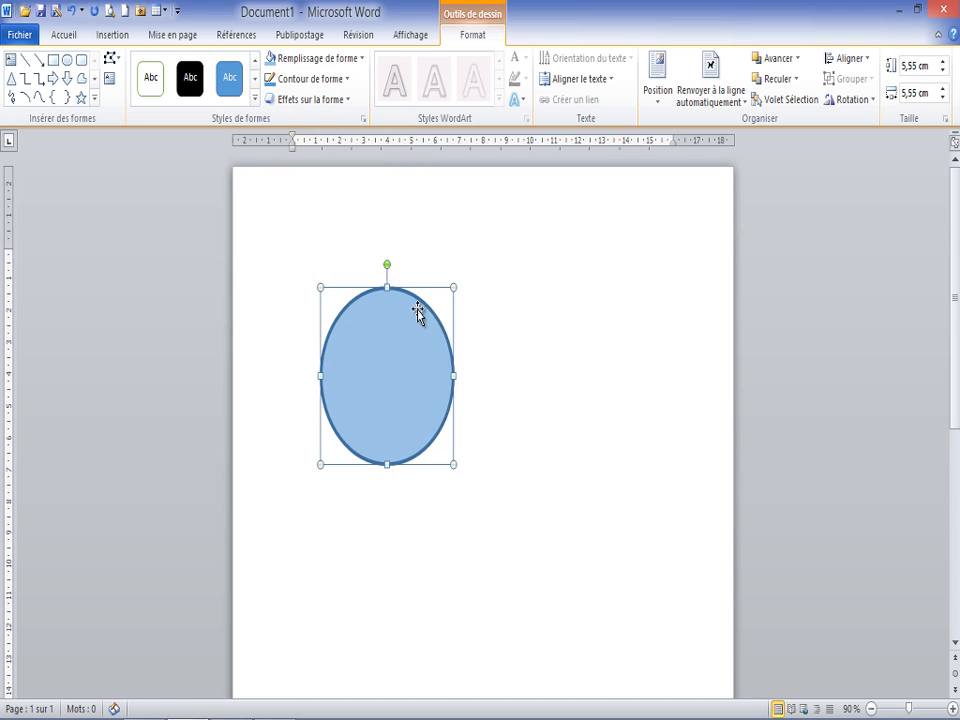
# Preview the dashed line styles for the circle's outline, and remove the outline entirely (Sans contour)
pyautogui.click(342, 79)
pyautogui.moveTo(309, 285)
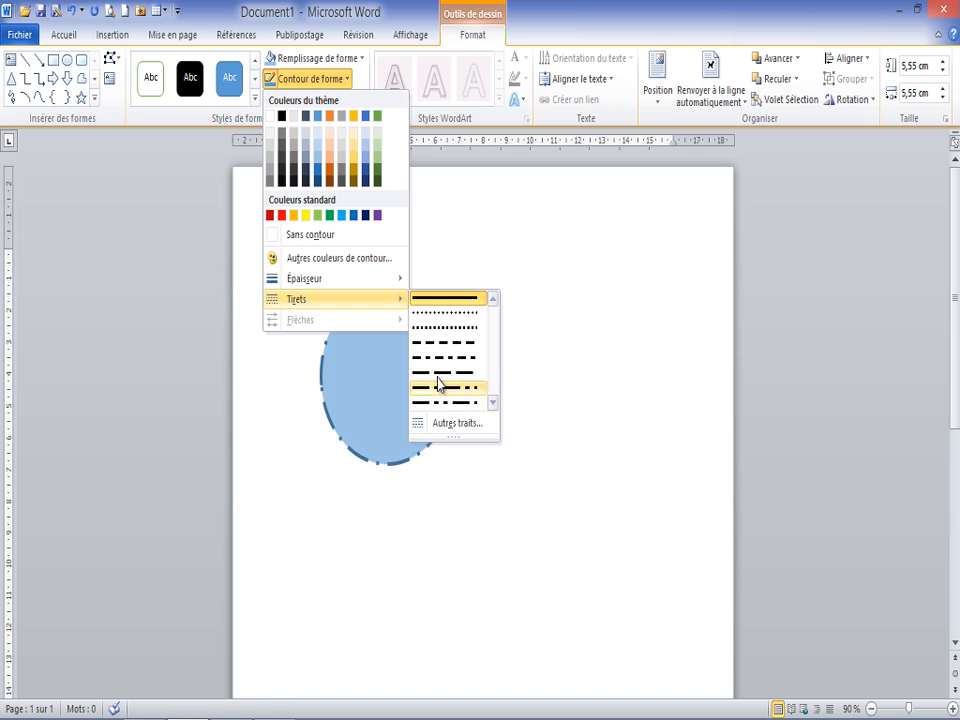
pyautogui.click(300, 236)
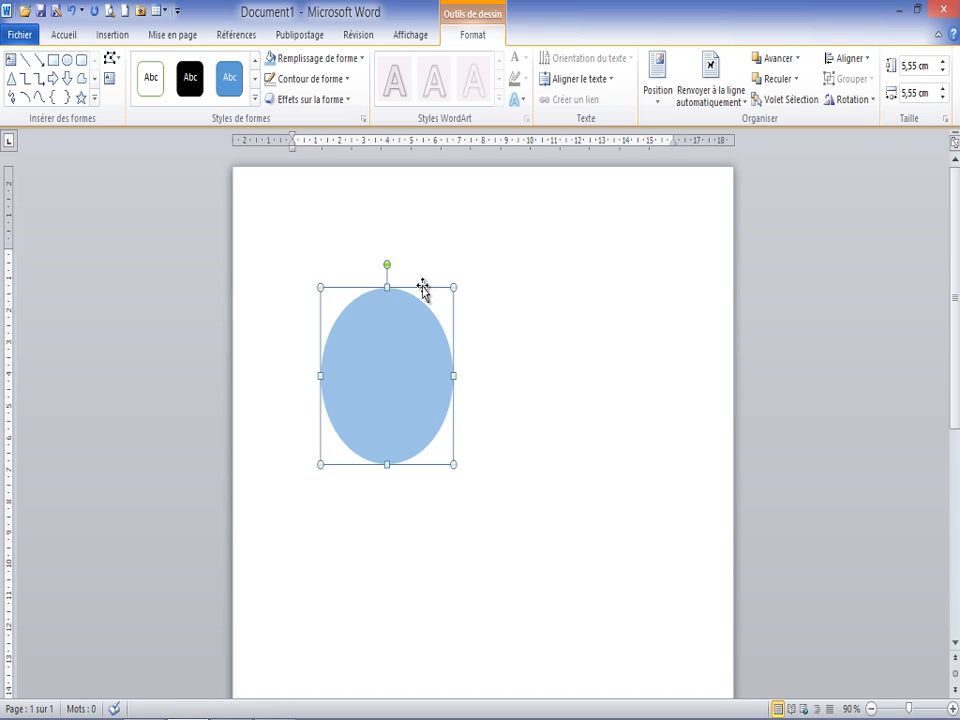
# Duplicate the circle down and to the right of the original, and shrink the copy to 3.6 cm in height and width
pyautogui.moveTo(424, 292); pyautogui.dragTo(577, 345)
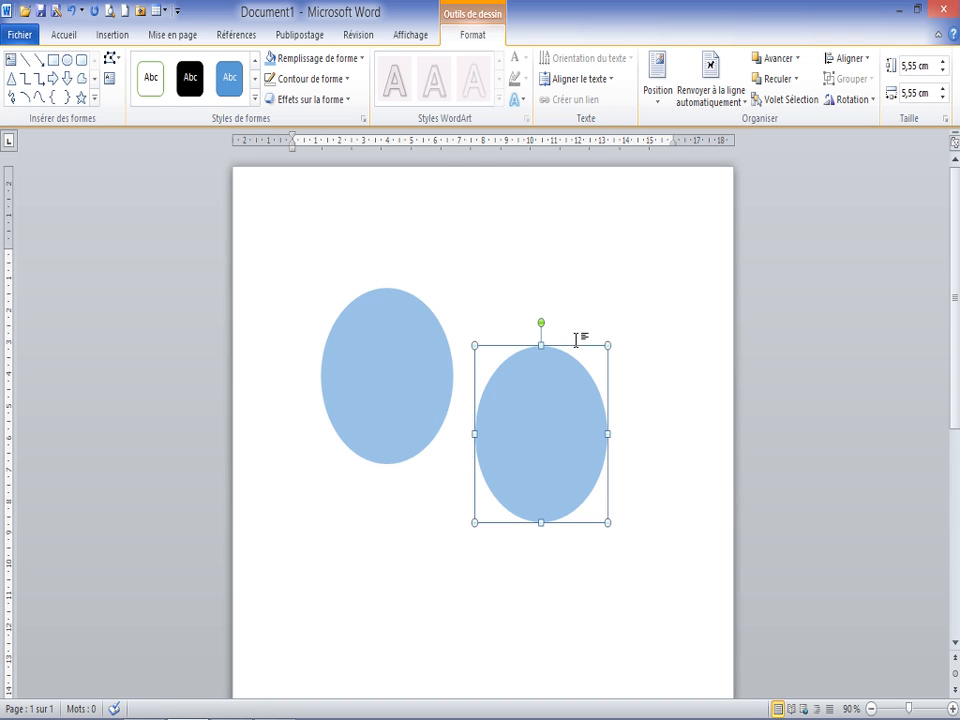
pyautogui.moveTo(603, 350); pyautogui.dragTo(560, 408)
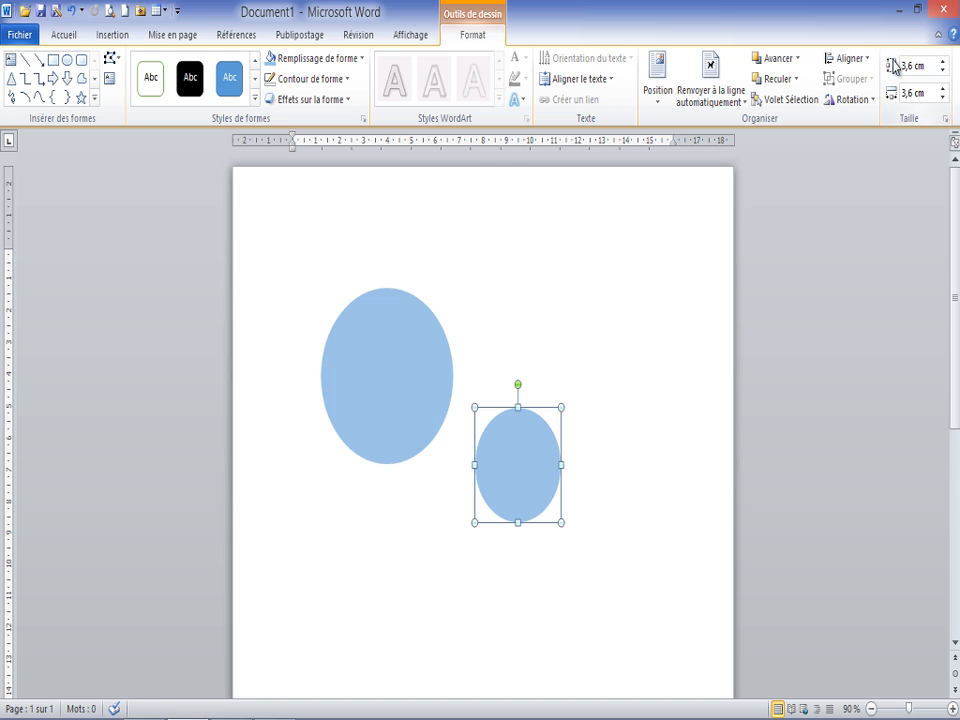
pyautogui.click(943, 97)
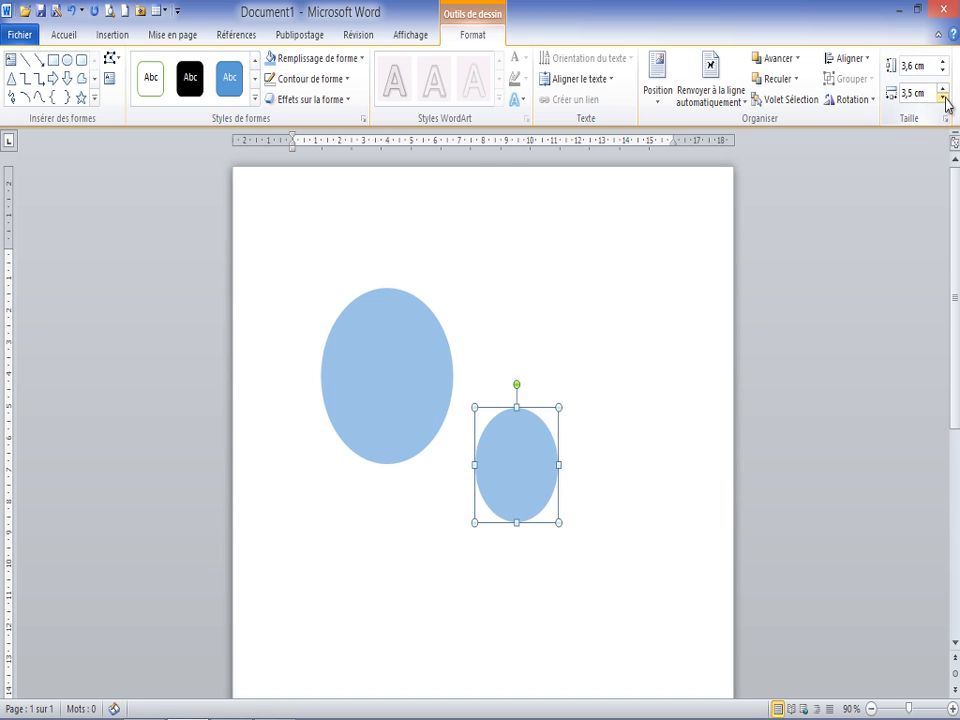
pyautogui.click(943, 89)
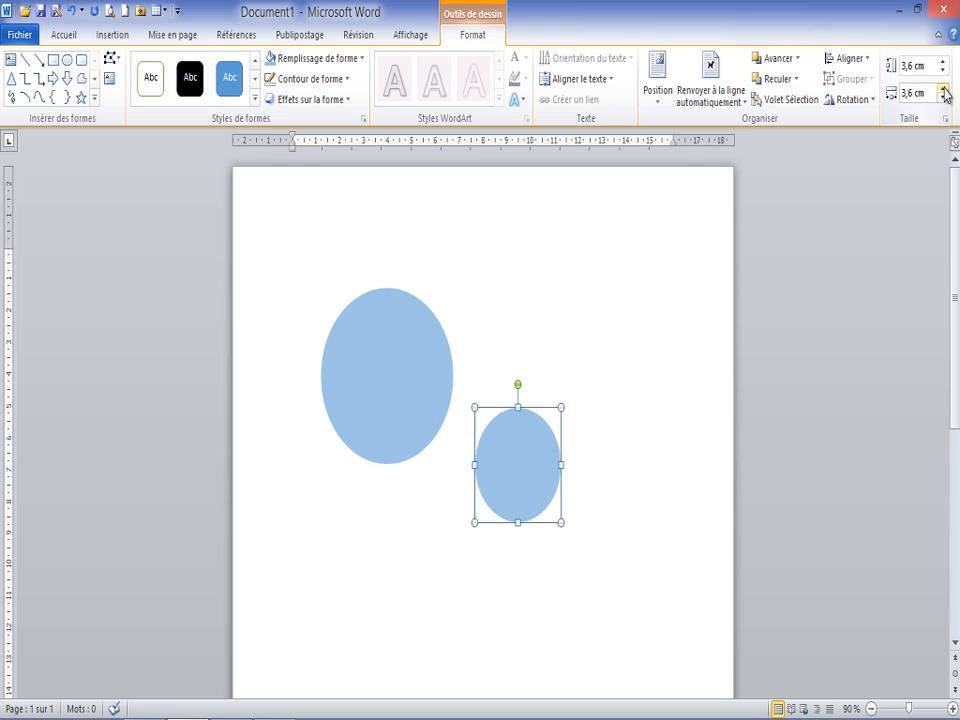
# Set the smaller circle's height to 3.6 cm and fill it with the fourth, darker shade of the theme's light blue
pyautogui.click(943, 71)
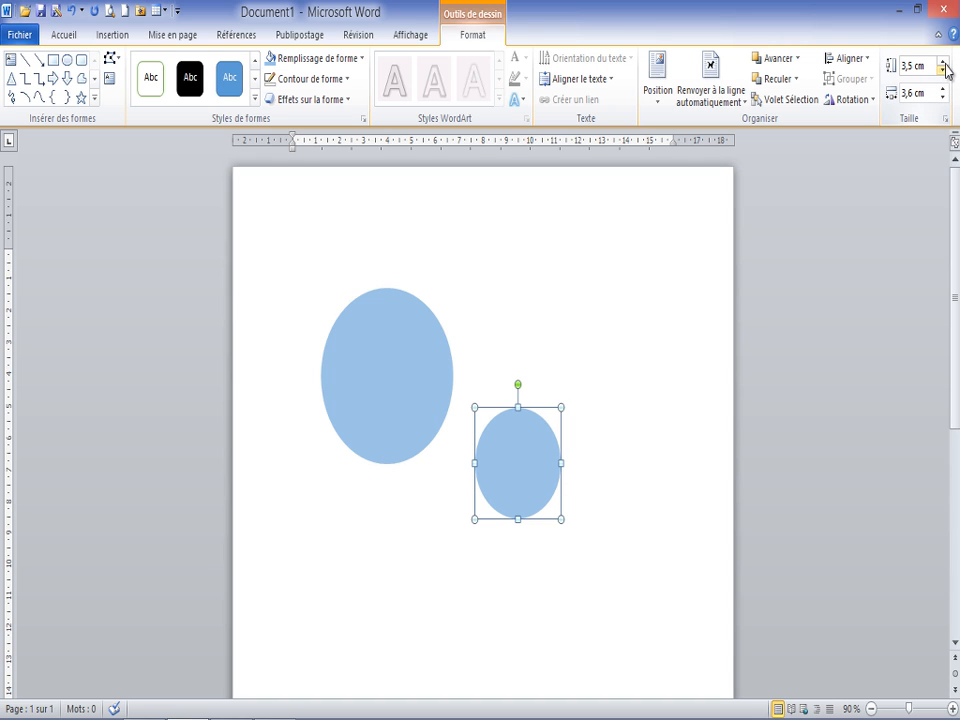
pyautogui.click(943, 62)
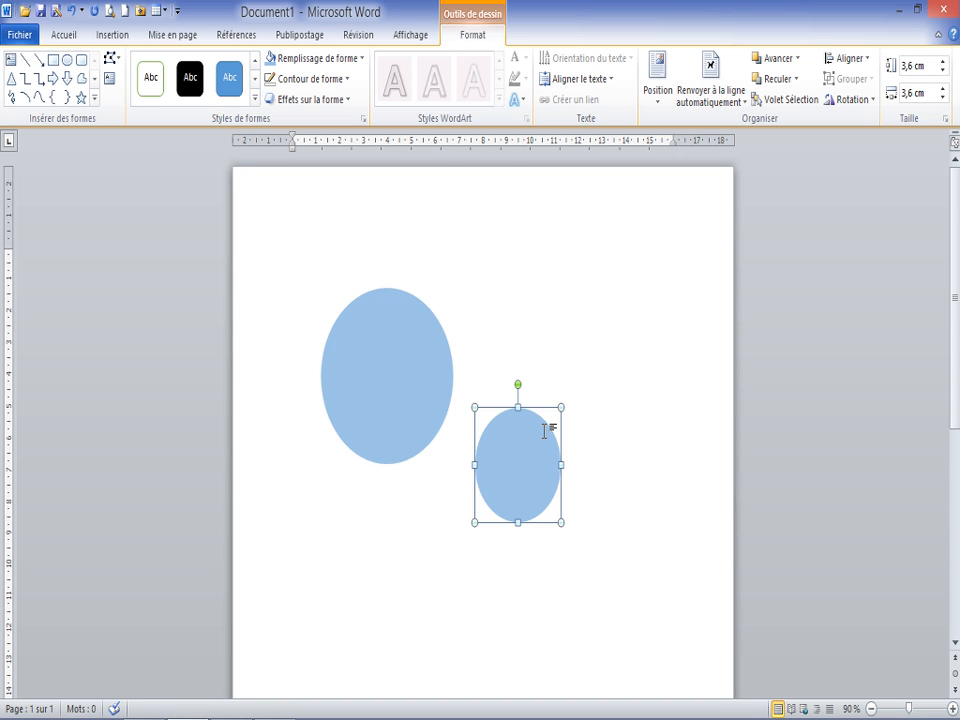
pyautogui.click(361, 58)
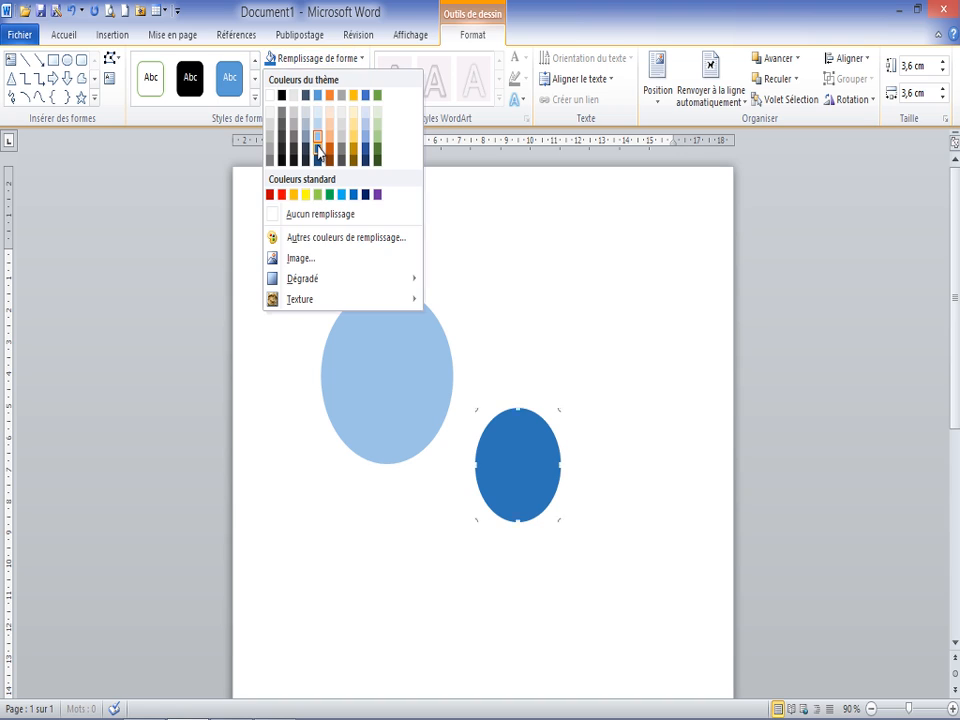
pyautogui.click(317, 149)
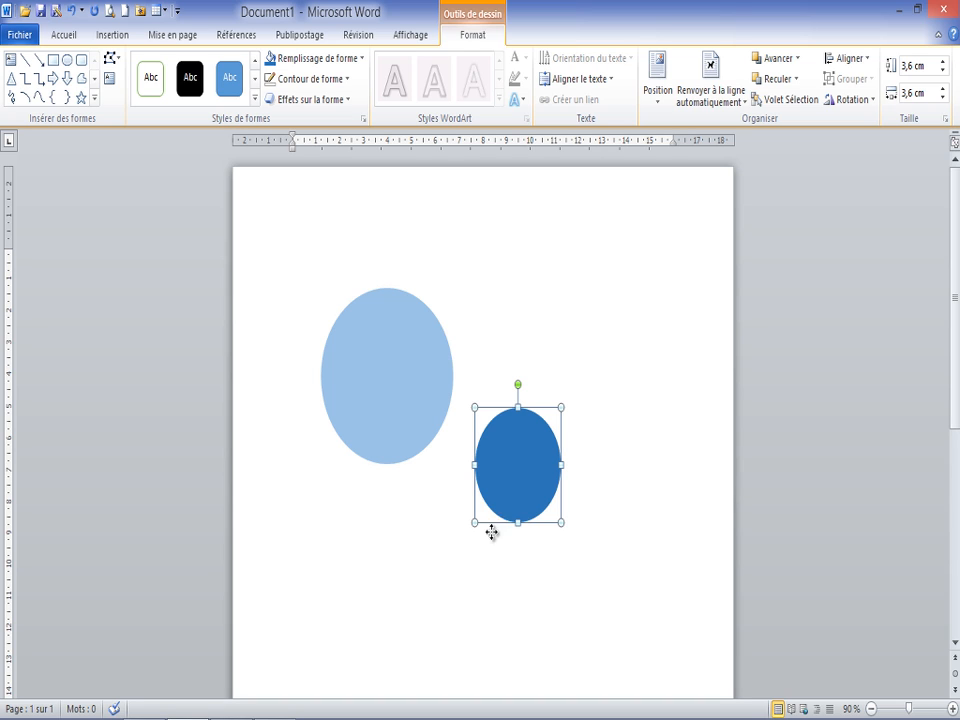
# Duplicate the dark blue circle down and to the left, and shrink the copy to about 2.04 cm in height and width
pyautogui.moveTo(491, 529); pyautogui.dragTo(379, 622)
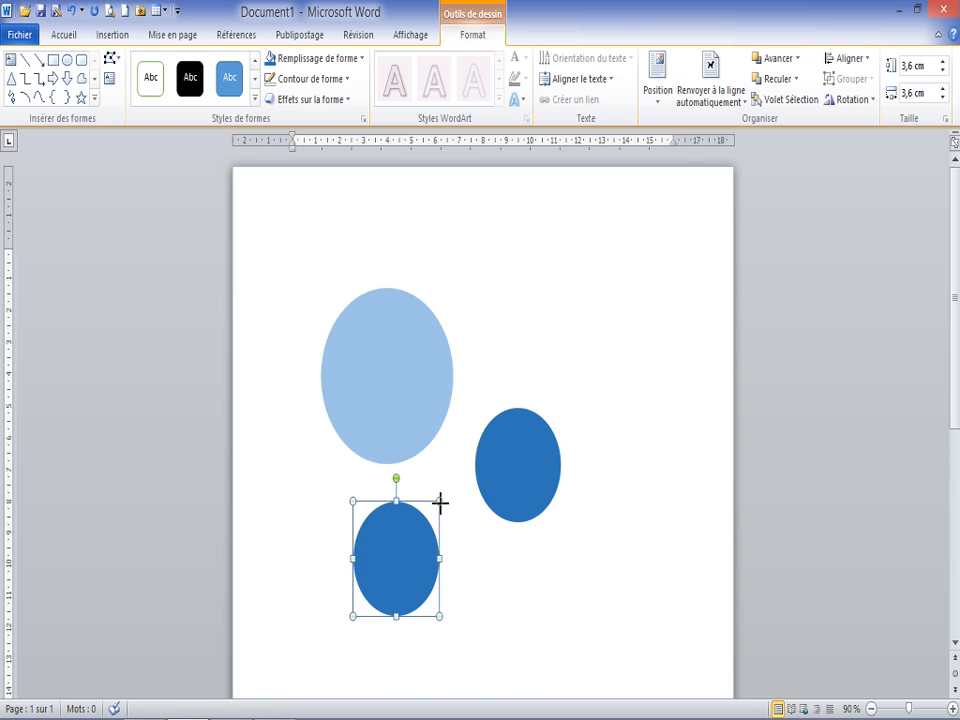
pyautogui.moveTo(421, 536); pyautogui.dragTo(411, 553)
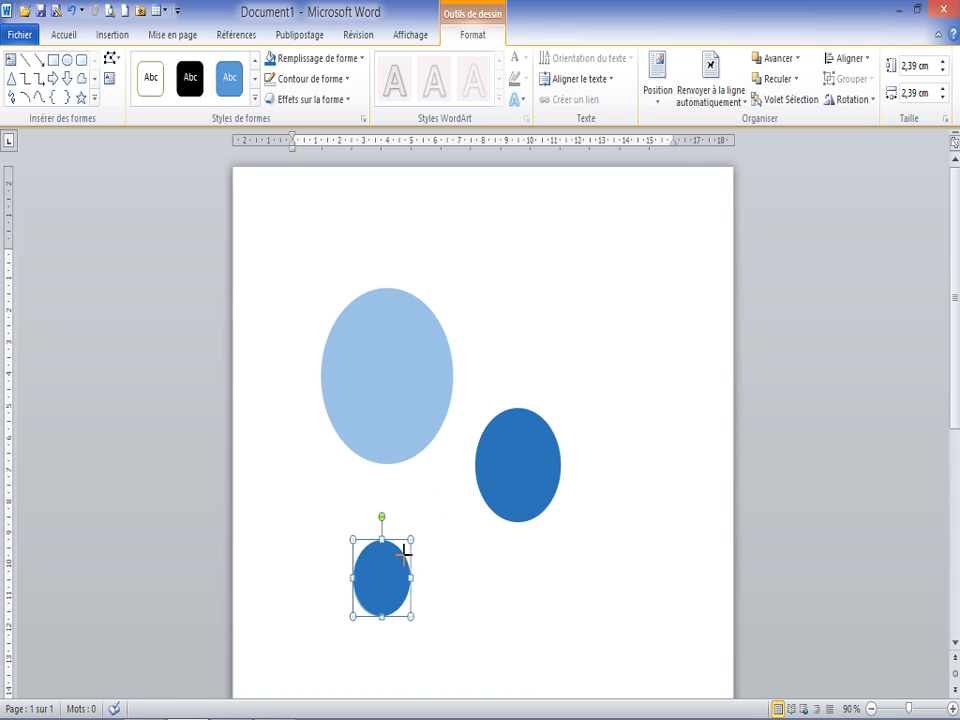
pyautogui.moveTo(409, 541); pyautogui.dragTo(402, 551)
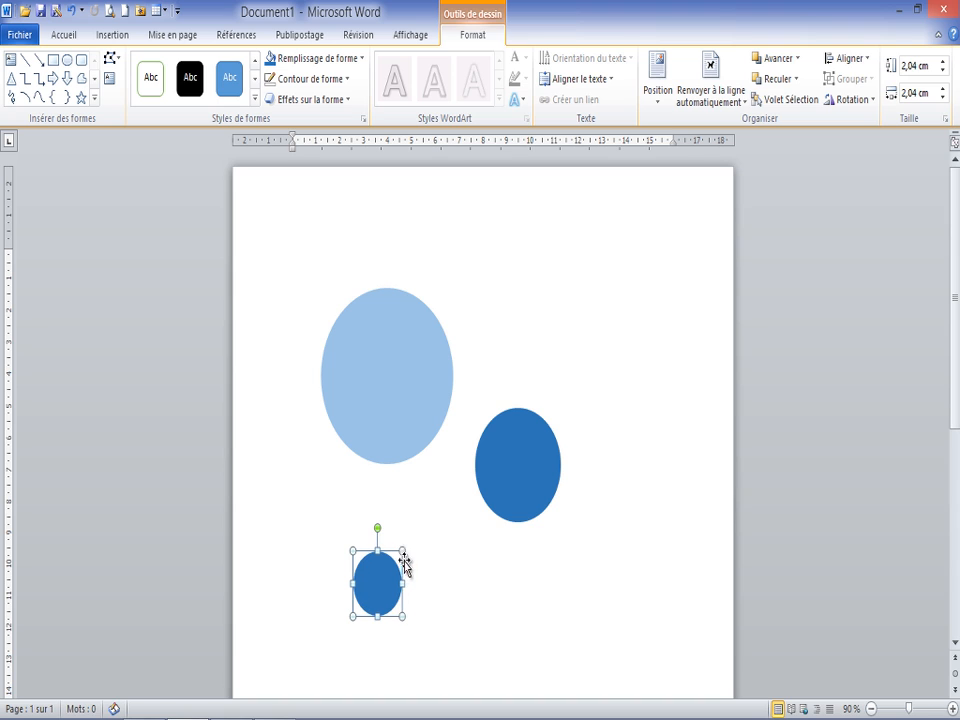
# Fill the smallest circle with the standard red and deselect it
pyautogui.click(362, 60)
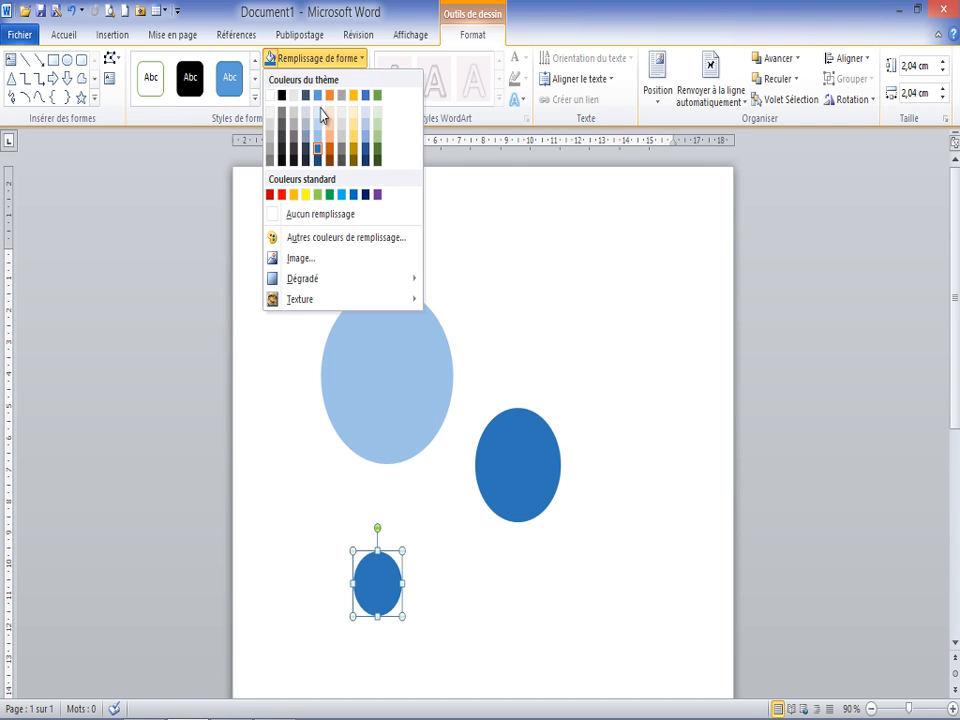
pyautogui.click(282, 196)
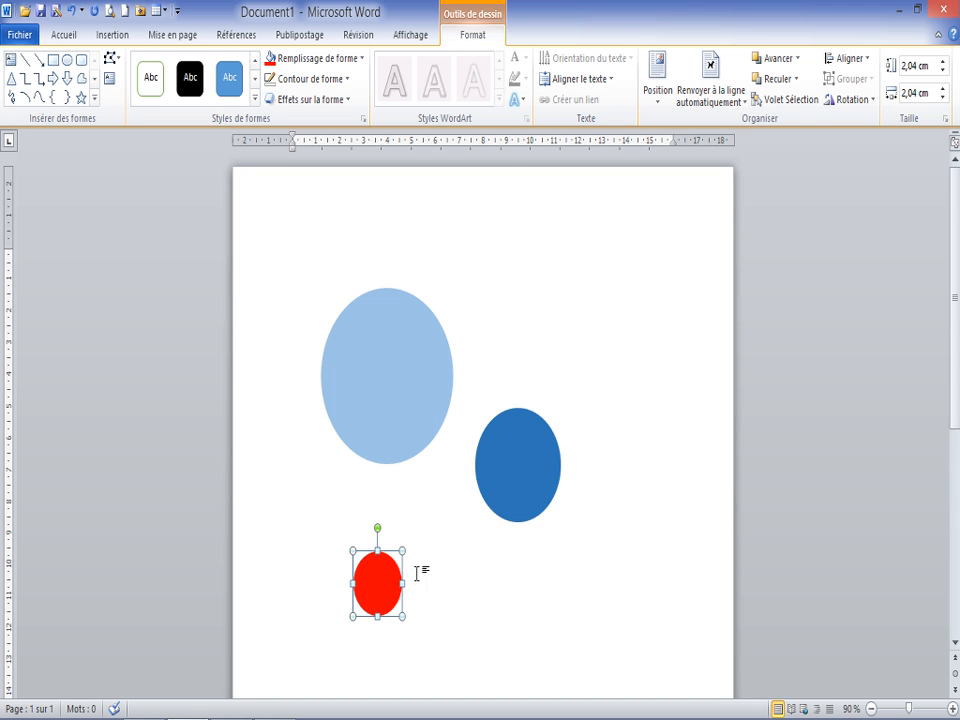
pyautogui.click(484, 588)
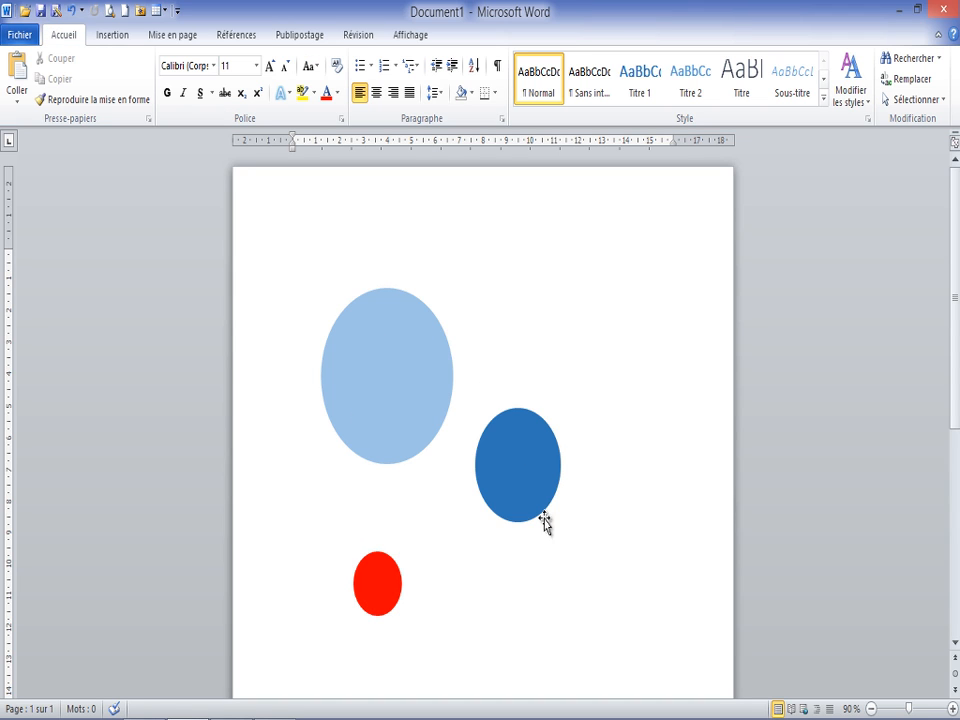